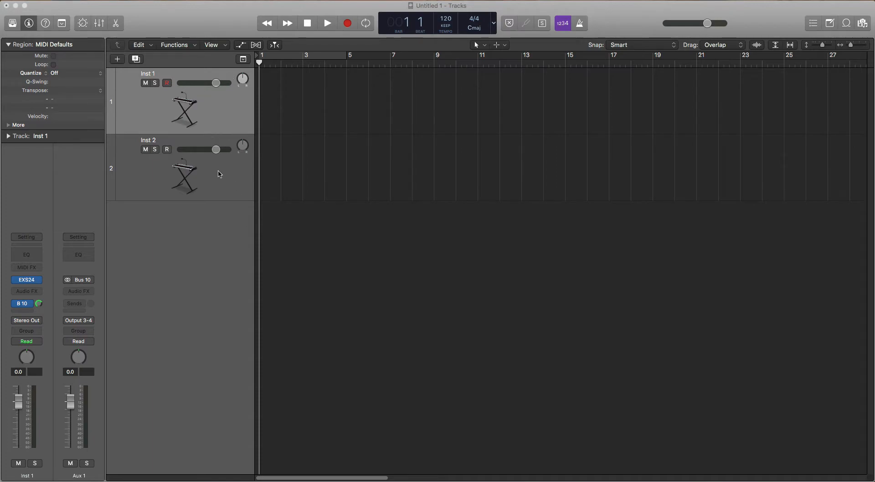
pyautogui.click(221, 172)
pyautogui.click(220, 123)
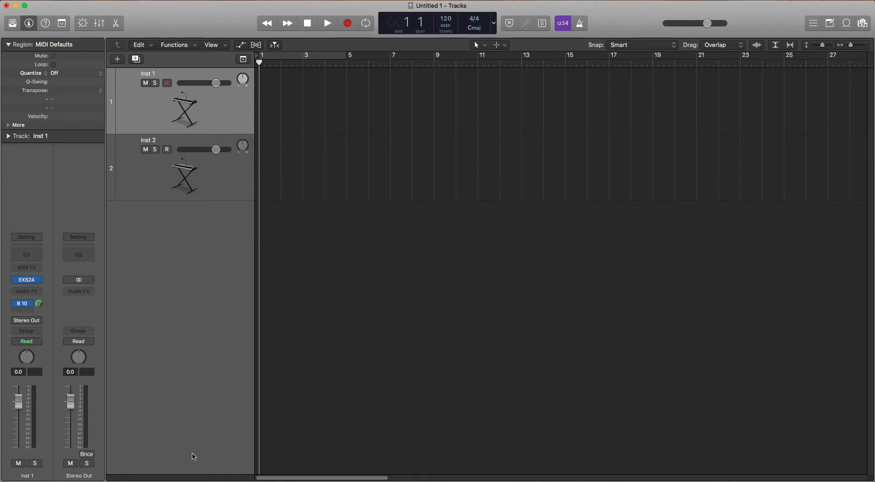
# Switch to Chrome and download "106 Bass Clean 80s.wav" from the Juno 106 folder on OneDrive.
pyautogui.moveTo(199, 479)
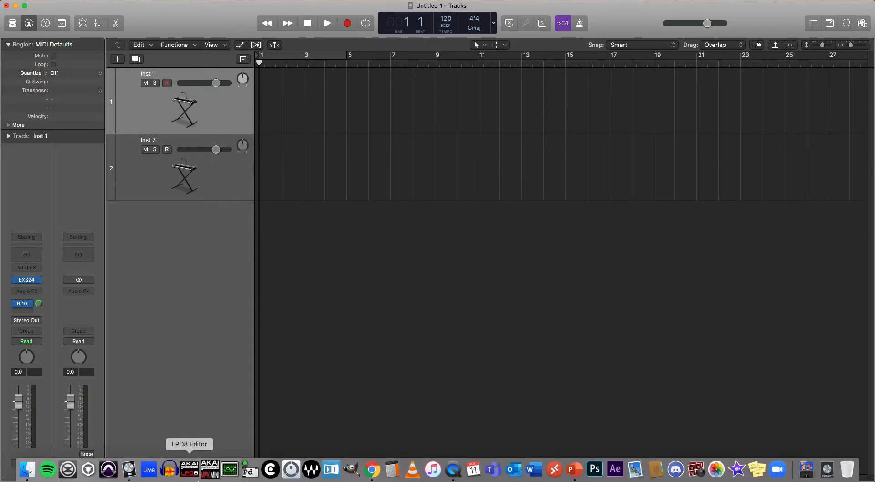
pyautogui.click(373, 476)
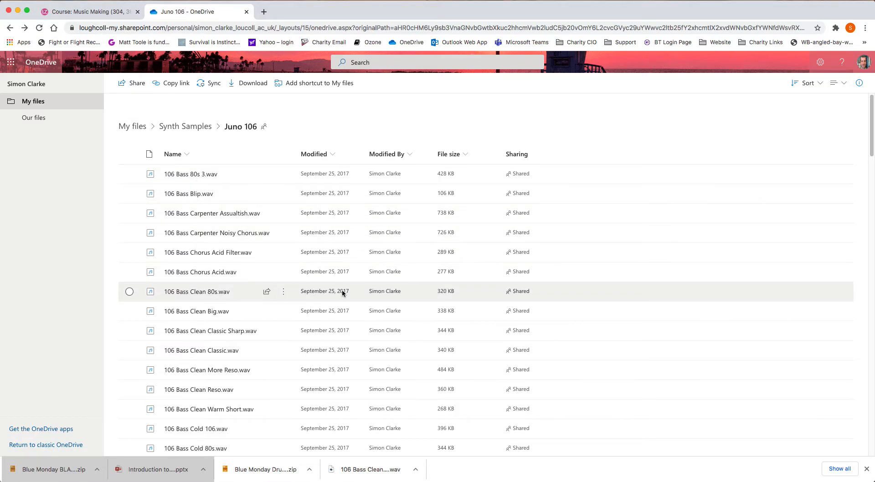
pyautogui.moveTo(165, 296)
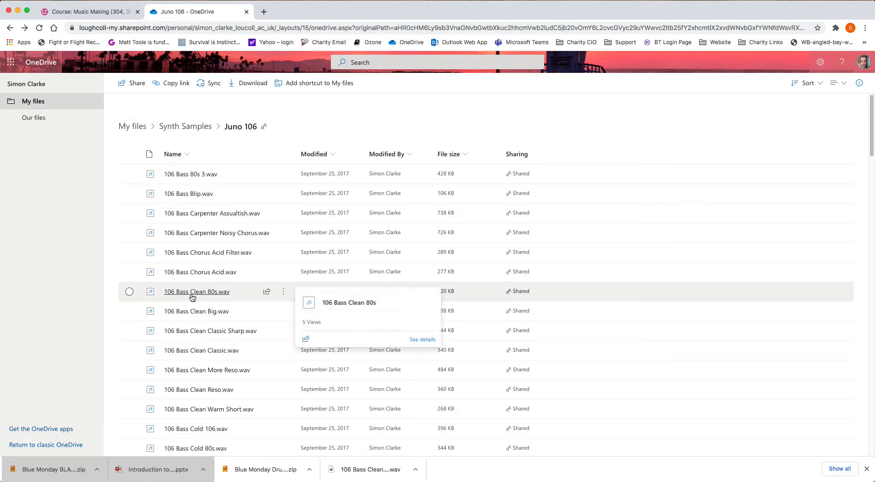
pyautogui.click(130, 291)
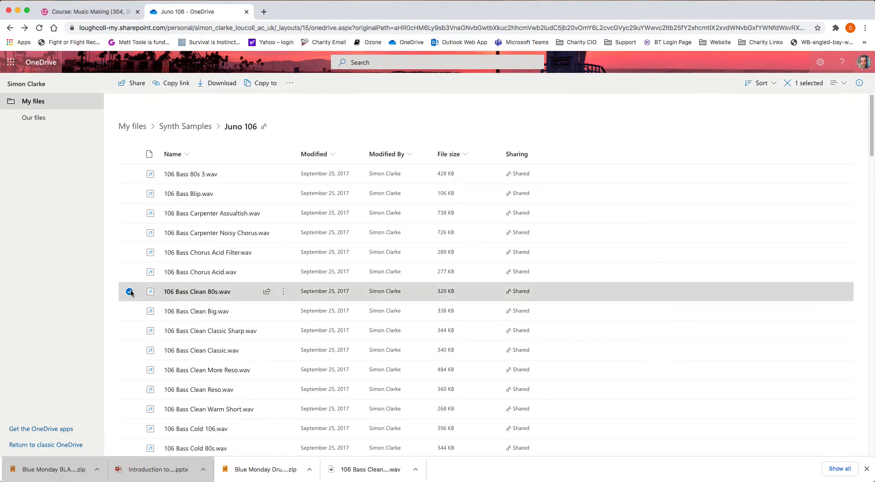
pyautogui.click(223, 84)
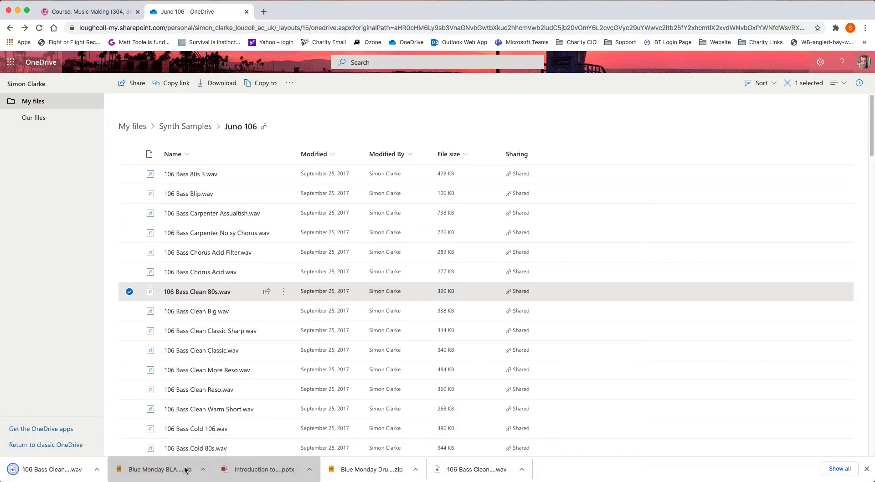
# Reveal the newly downloaded bass sample in Finder and close the Blue Monday Resources window.
pyautogui.click(98, 470)
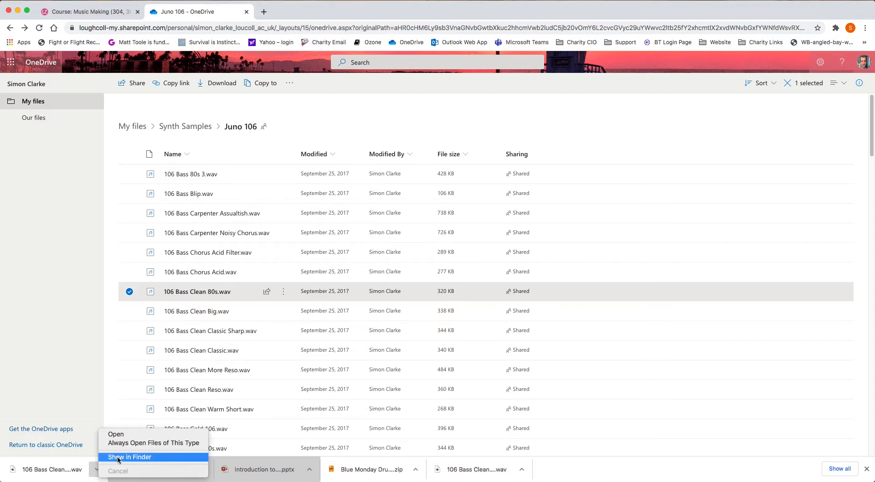
pyautogui.click(118, 459)
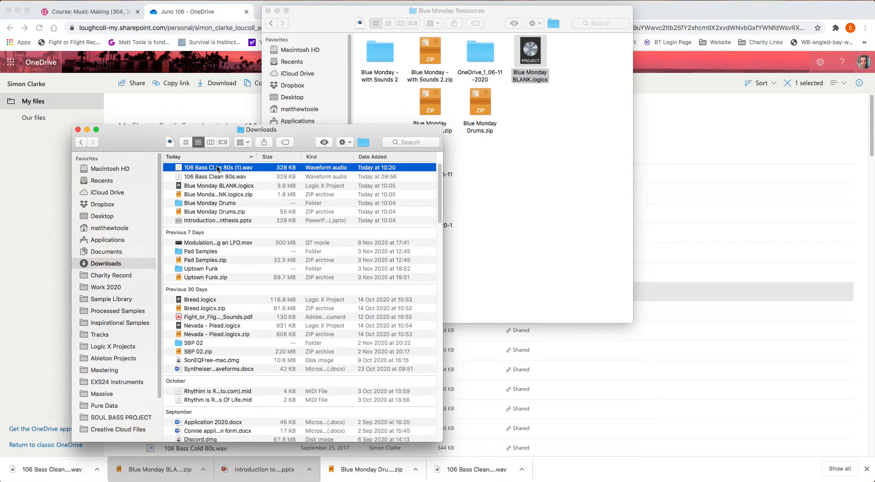
pyautogui.click(268, 10)
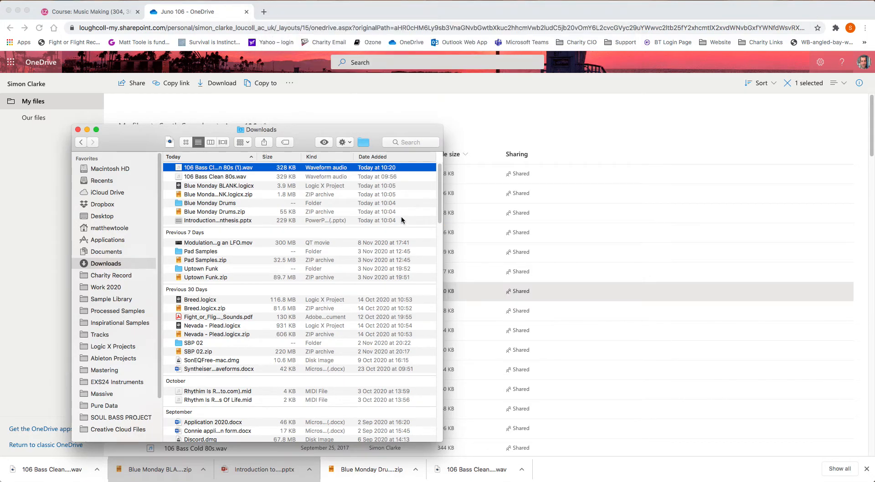
# Switch to Logic Pro and open the EXS24 Instrument Editor for the Inst 1 track's sampler.
pyautogui.press('super+Tab')
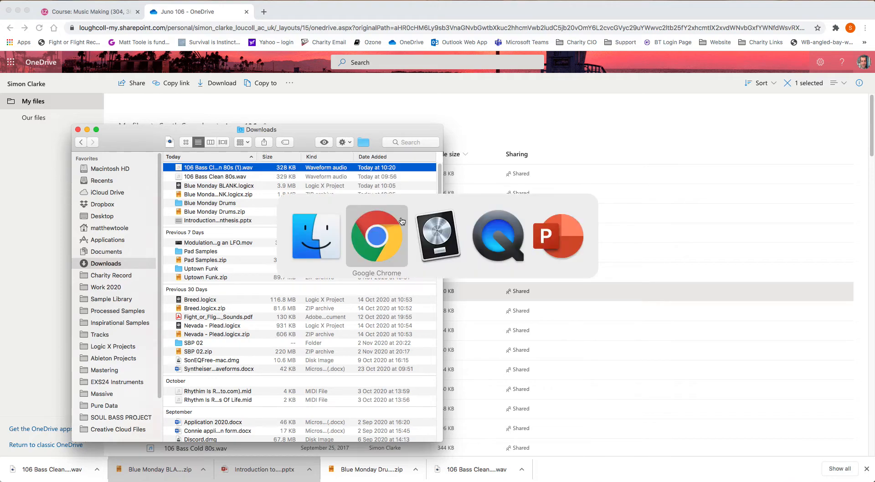
pyautogui.press('super+Tab')
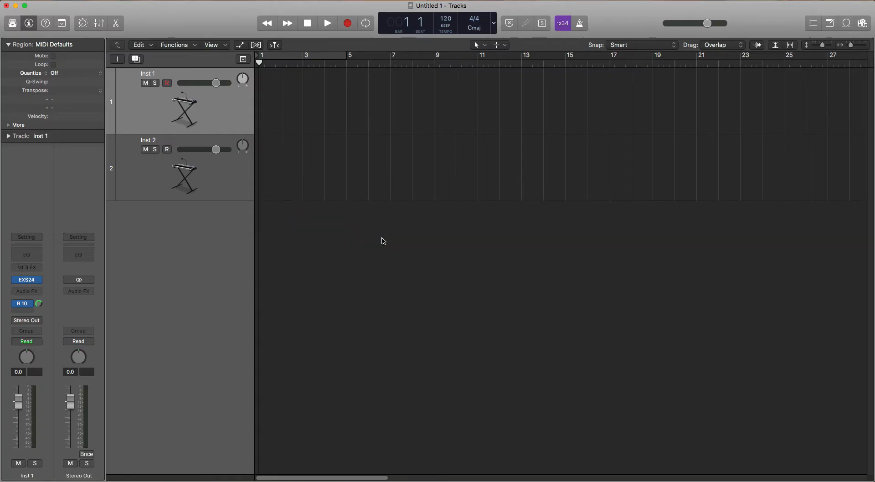
pyautogui.press('super+Tab')
pyautogui.press('super+Tab')
pyautogui.press('super+Tab')
pyautogui.press('super+Tab')
pyautogui.press('super+Tab')
pyautogui.moveTo(29, 280)
pyautogui.click(28, 280)
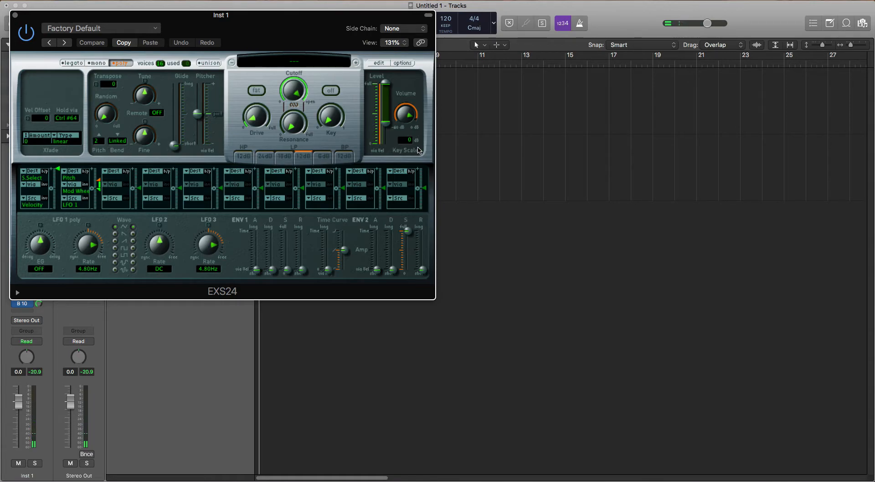
pyautogui.click(379, 63)
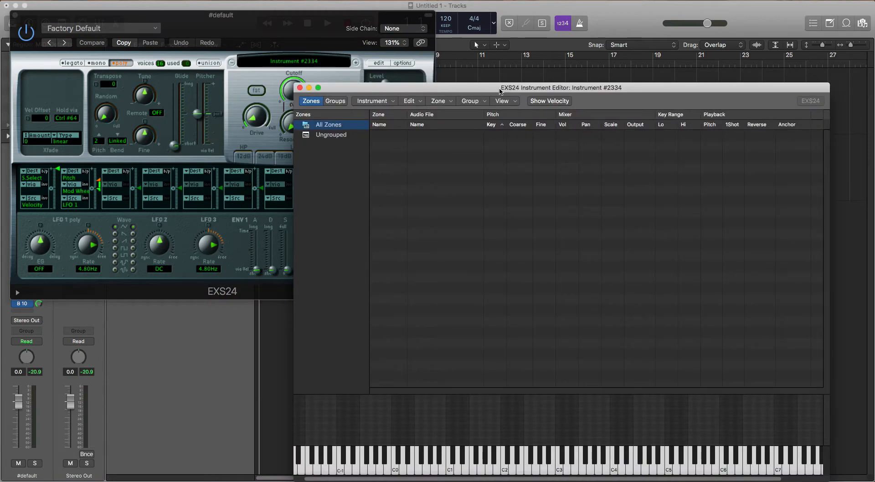
pyautogui.moveTo(500, 91); pyautogui.dragTo(440, 49)
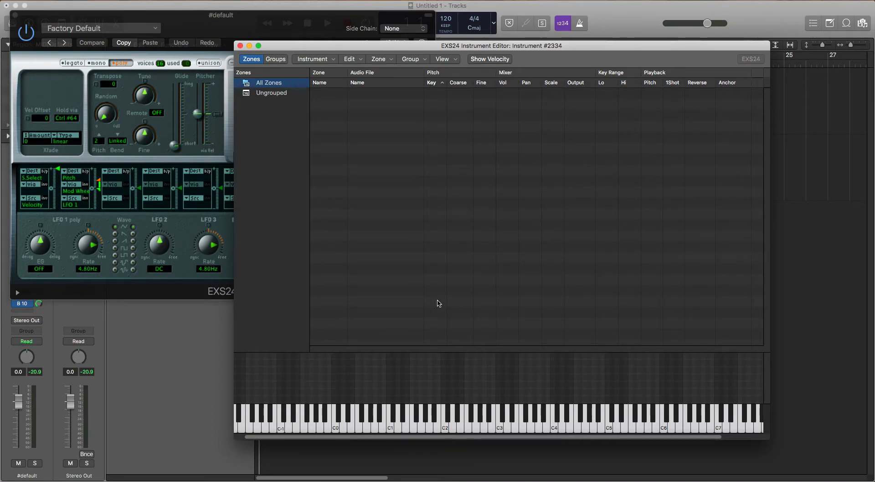
# Bring in "106 Bass Clean 80s.wav" from the Finder Downloads folder as a new zone on key C2.
pyautogui.press('super+Tab')
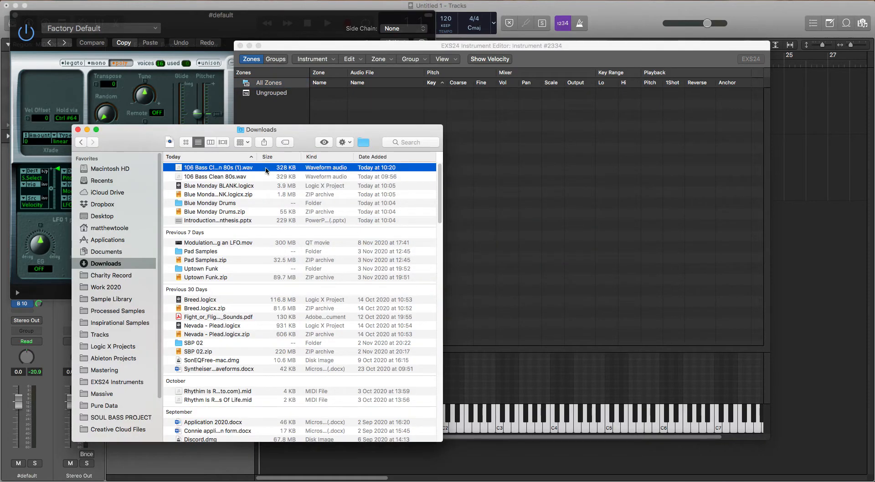
pyautogui.moveTo(254, 115); pyautogui.dragTo(158, 101)
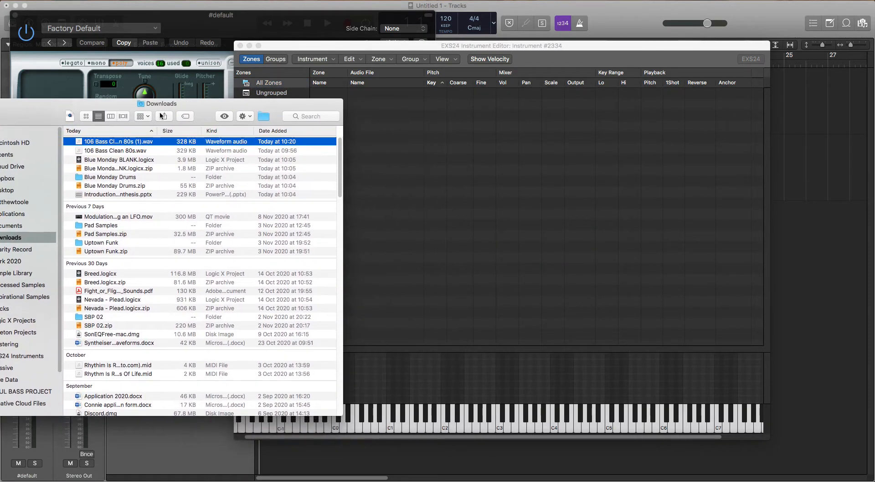
pyautogui.click(124, 152)
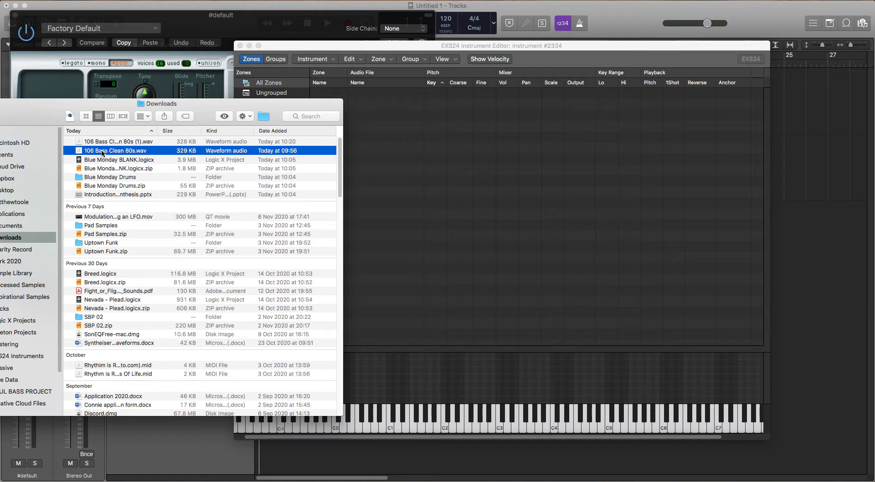
pyautogui.moveTo(102, 153); pyautogui.dragTo(449, 434)
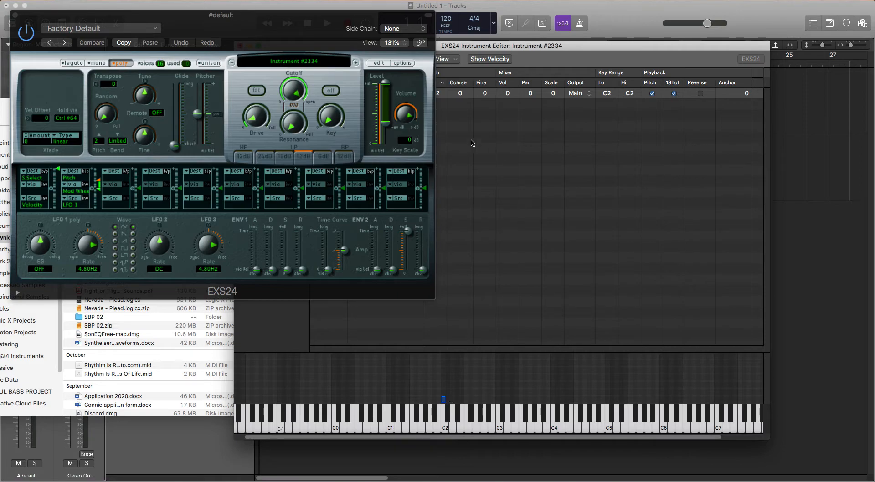
# Close the EXS24 plug-in window and the Finder Downloads window, keeping the Instrument Editor open.
pyautogui.click(10, 14)
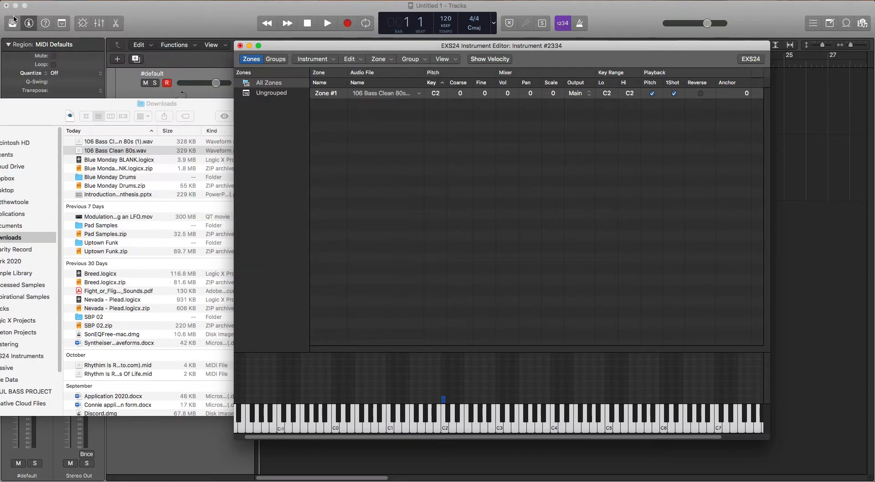
pyautogui.click(38, 110)
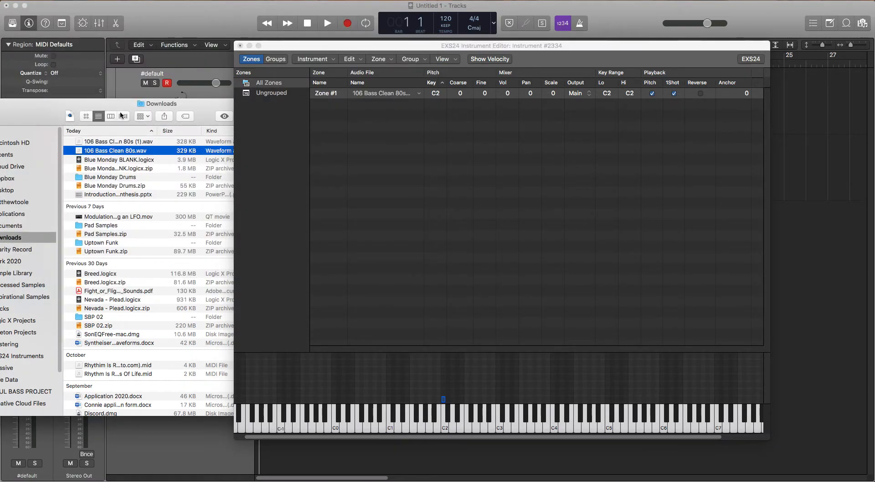
pyautogui.moveTo(38, 110); pyautogui.dragTo(89, 109)
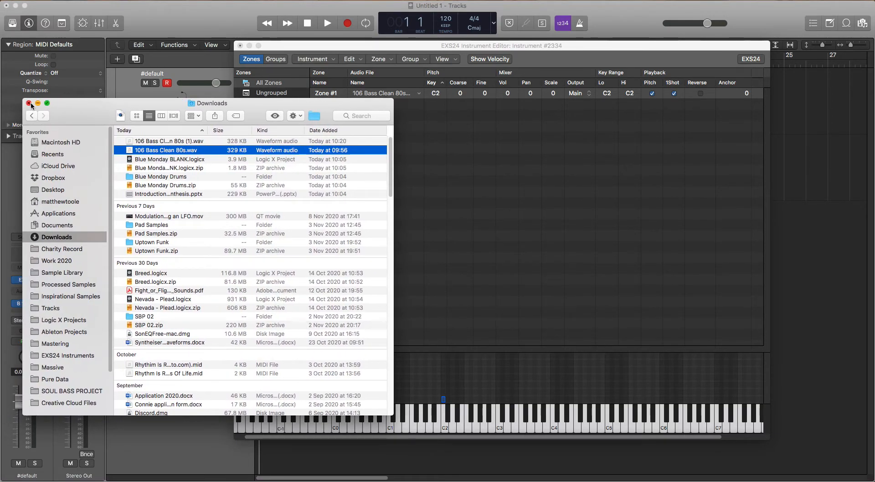
pyautogui.click(27, 104)
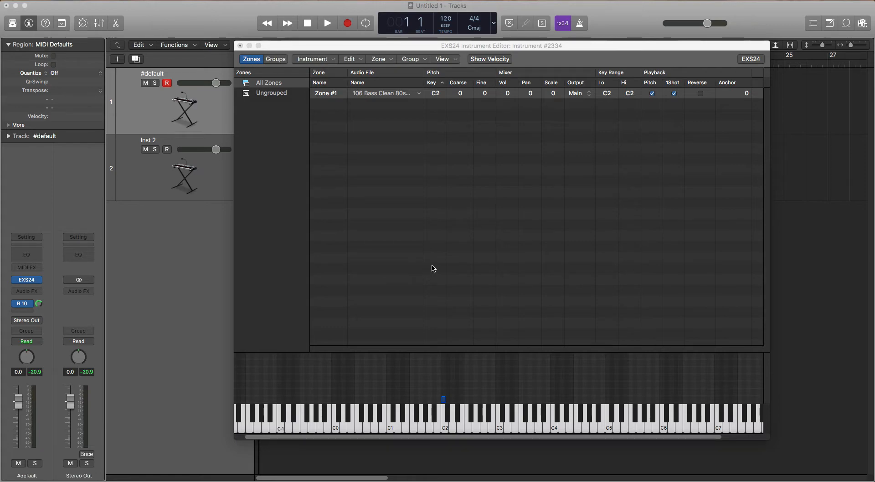
# Extend Zone #1's key range across the whole keyboard, from C-2 to G8.
pyautogui.click(446, 428)
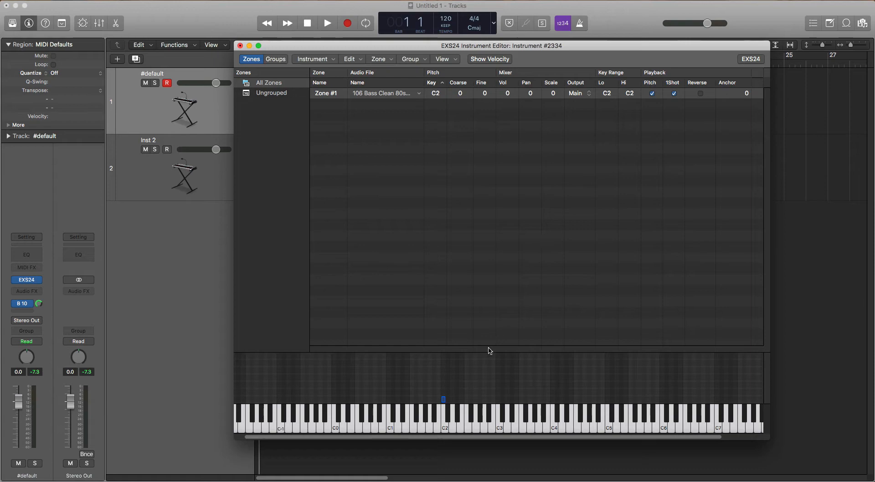
pyautogui.click(443, 424)
pyautogui.moveTo(444, 403); pyautogui.dragTo(758, 407)
pyautogui.moveTo(701, 437); pyautogui.dragTo(514, 455)
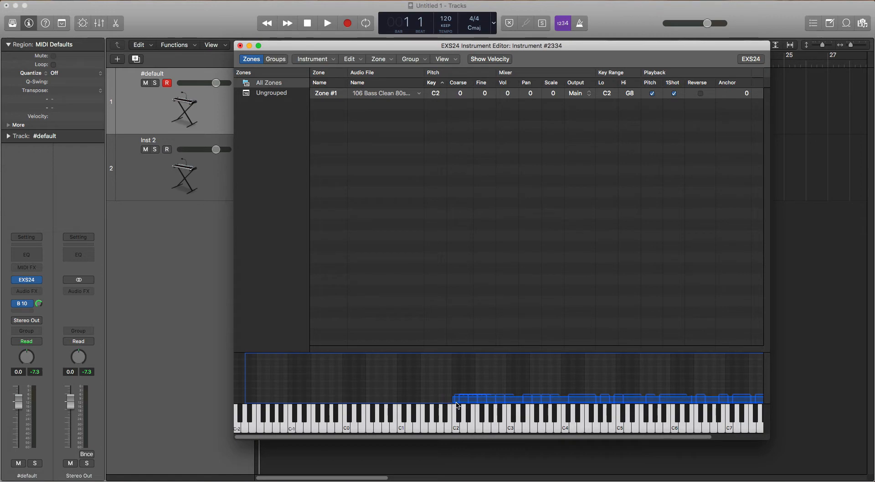
pyautogui.moveTo(453, 399); pyautogui.dragTo(231, 398)
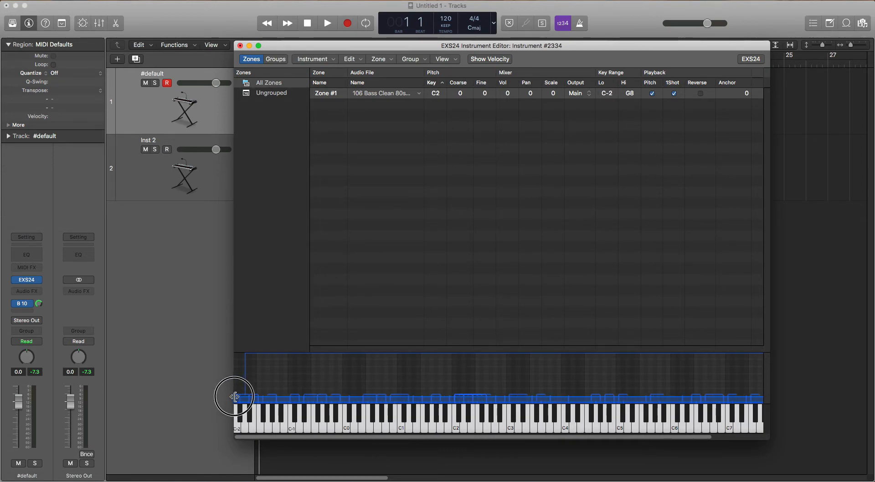
pyautogui.moveTo(422, 436); pyautogui.dragTo(463, 439)
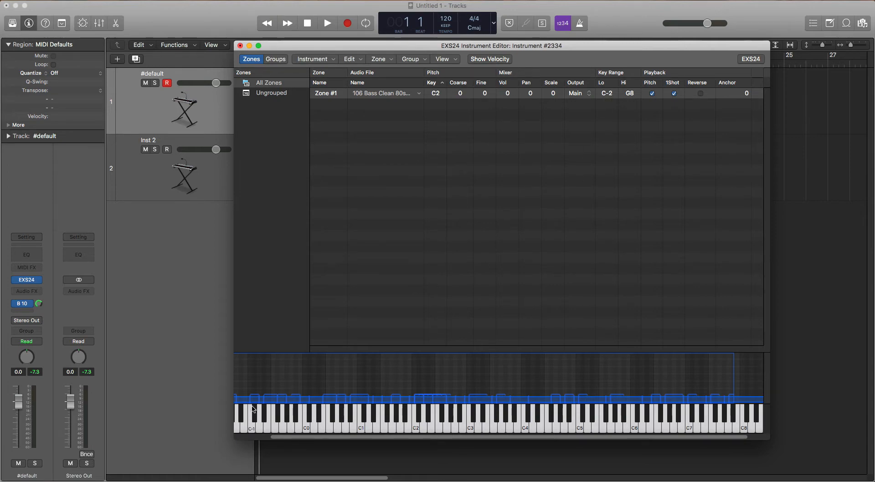
pyautogui.moveTo(325, 437); pyautogui.dragTo(262, 440)
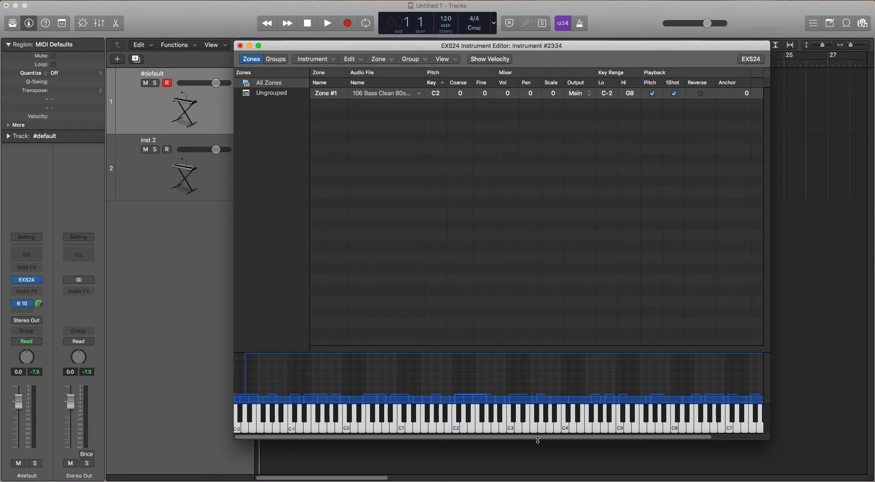
pyautogui.moveTo(540, 440); pyautogui.dragTo(742, 434)
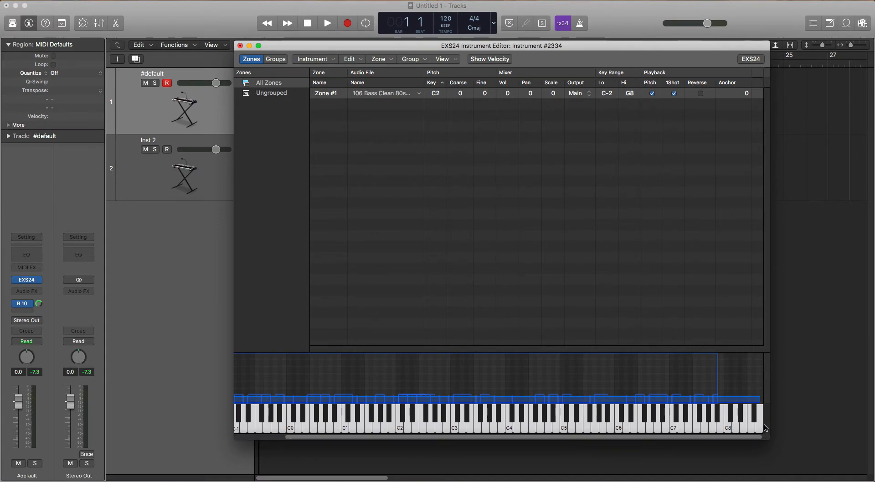
pyautogui.click(764, 429)
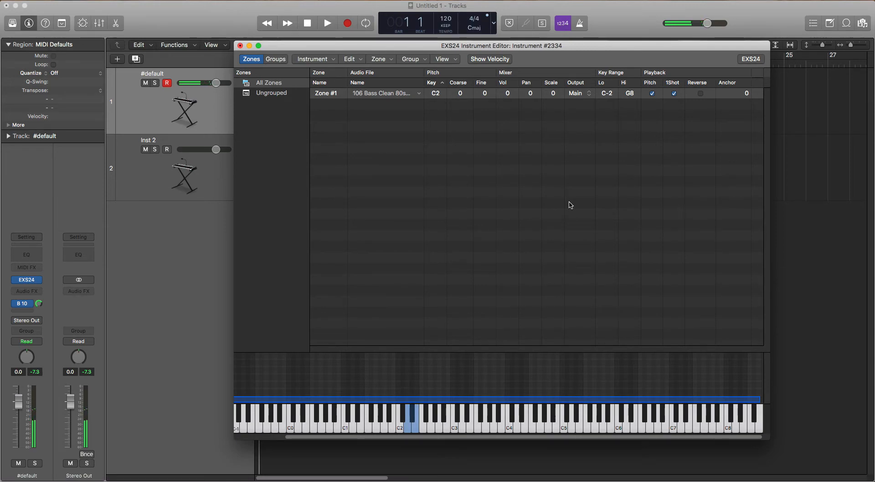
# Turn off 1Shot playback for Zone #1 and save the instrument as "*0s 106 Clean 8" in Sampler Instruments.
pyautogui.click(675, 94)
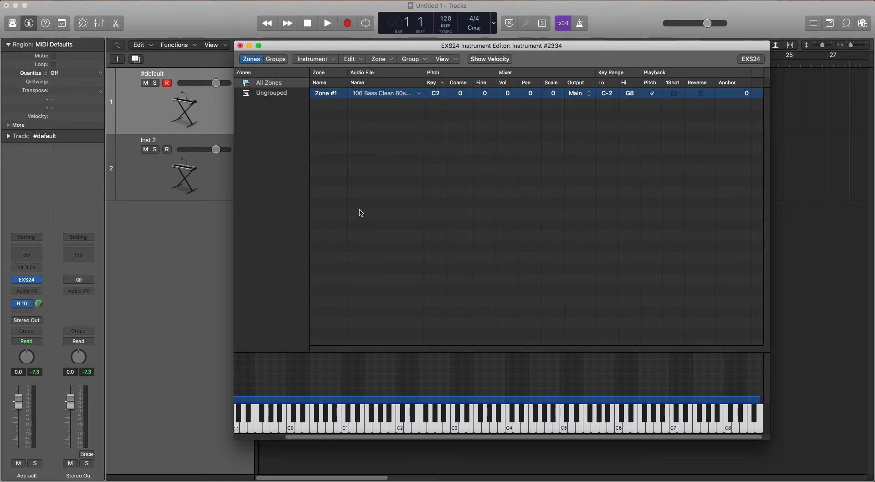
pyautogui.click(240, 46)
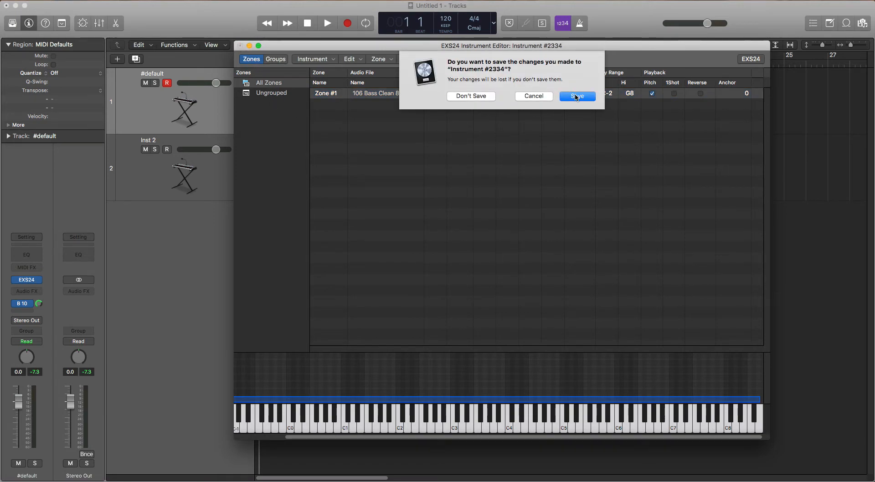
pyautogui.click(577, 96)
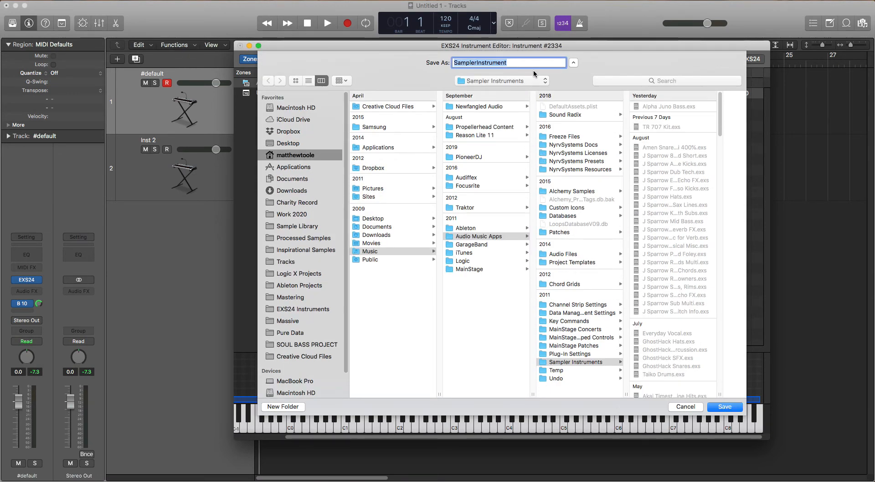
pyautogui.write('*0s')
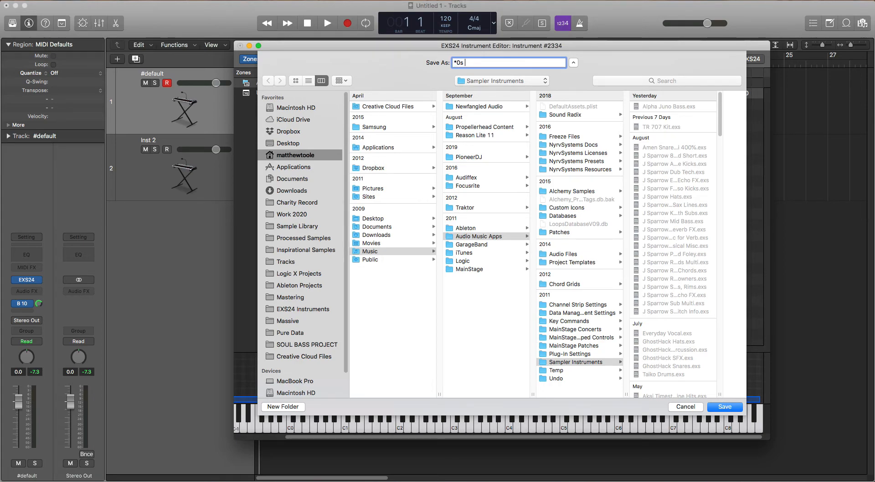
pyautogui.write(' 106 Clean B')
pyautogui.press('BackSpace')
pyautogui.write('8')
pyautogui.click(728, 407)
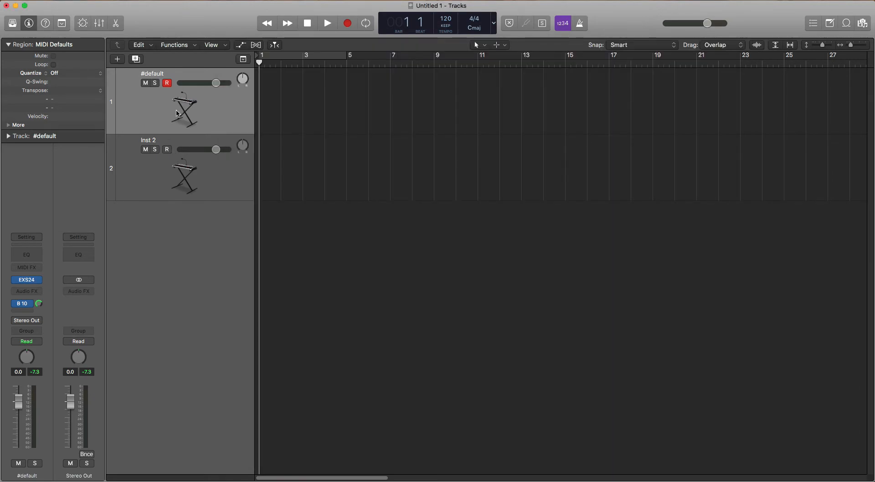
# Select the Inst 2 track.
pyautogui.doubleClick(157, 74)
pyautogui.click(164, 118)
pyautogui.click(160, 171)
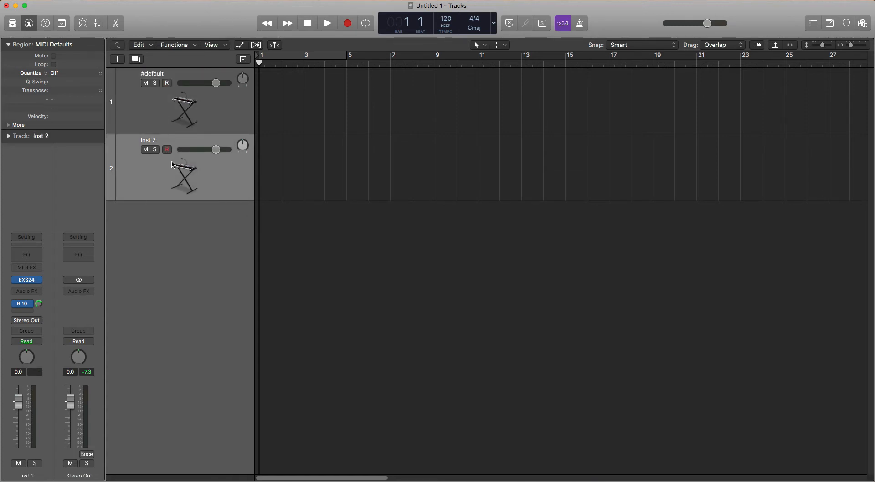
# Switch to Finder and import "106 Bass Clean 80s.wav" from Downloads onto a new audio track below Inst 2, starting at bar 1.
pyautogui.press('super+Tab')
pyautogui.press('super+n')
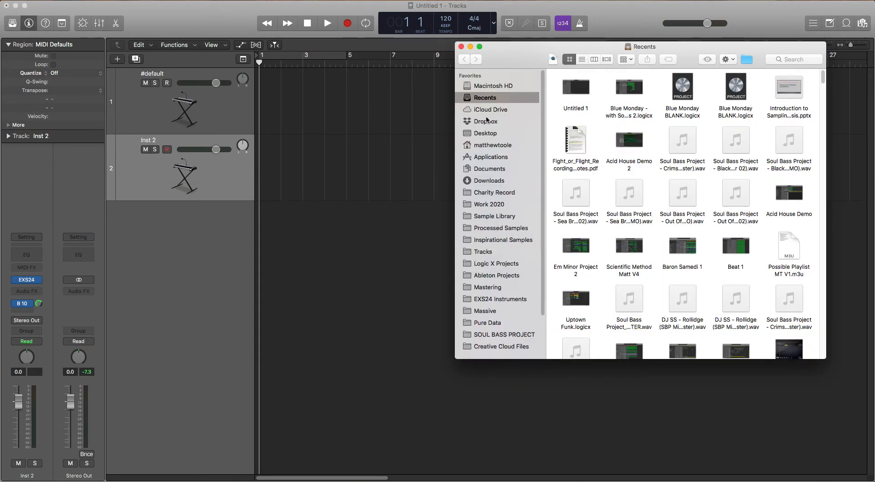
pyautogui.click(487, 182)
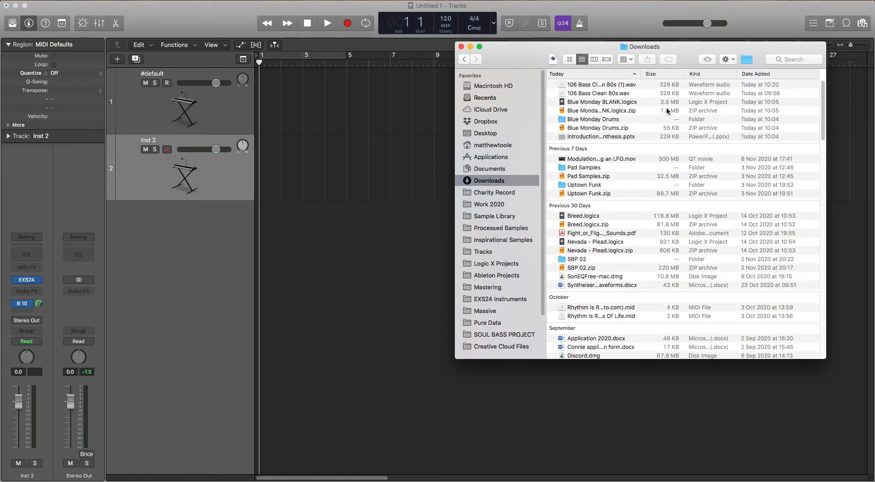
pyautogui.click(604, 94)
pyautogui.moveTo(591, 96); pyautogui.dragTo(227, 254)
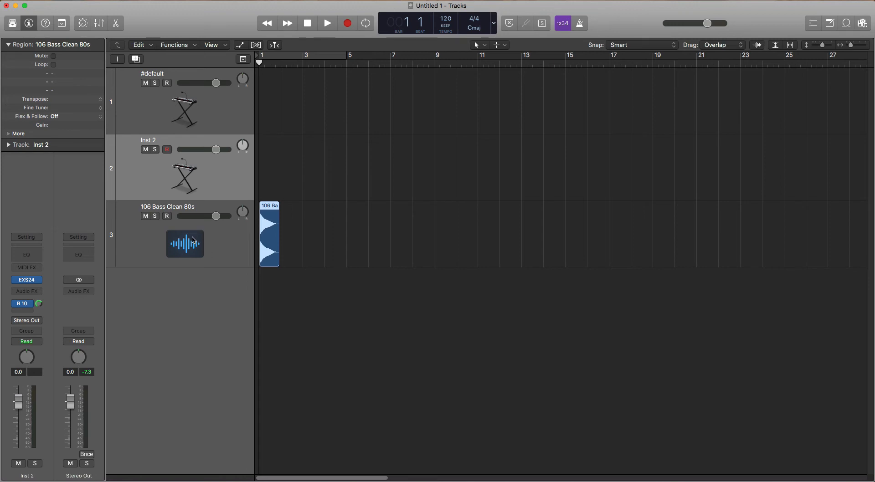
# Convert the 106 Bass Clean 80s audio region to a new sampler track, with zones from regions and a trigger note range of C2 to C8.
pyautogui.click(194, 242)
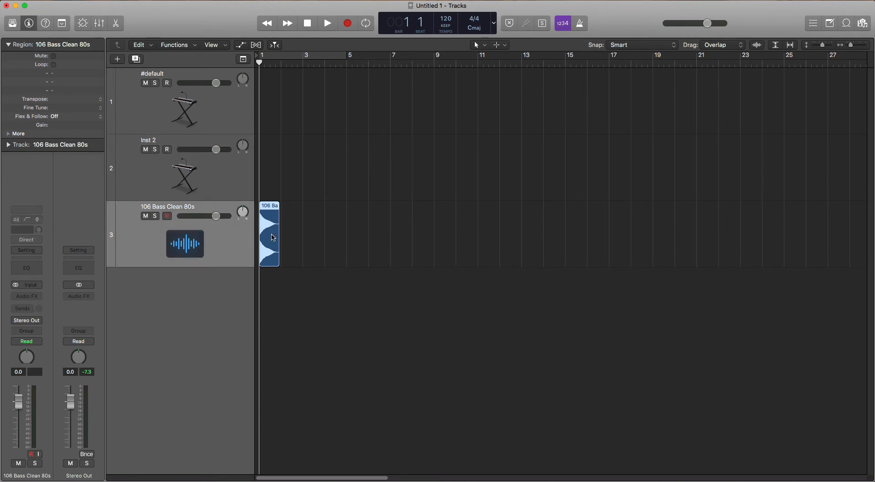
pyautogui.rightClick(270, 239)
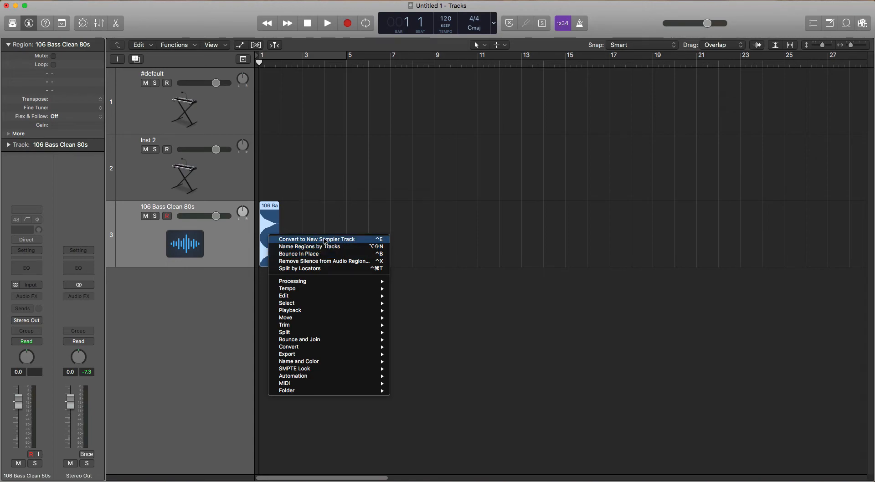
pyautogui.moveTo(332, 349)
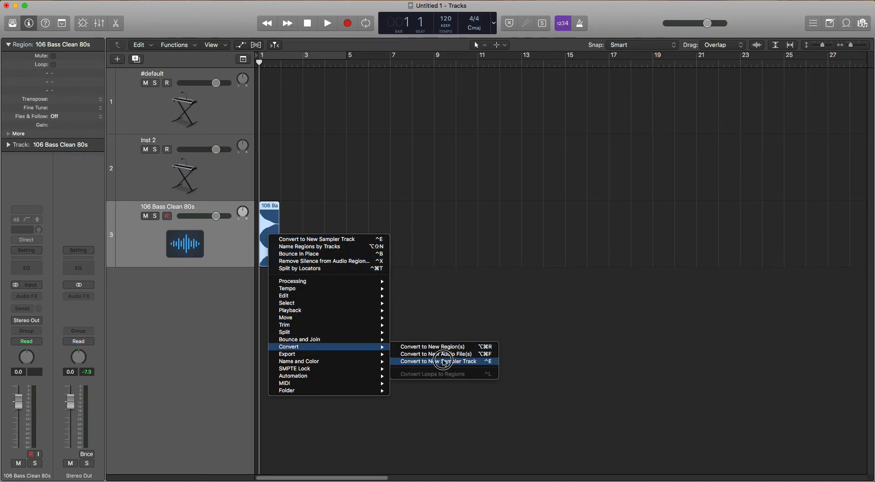
pyautogui.click(445, 362)
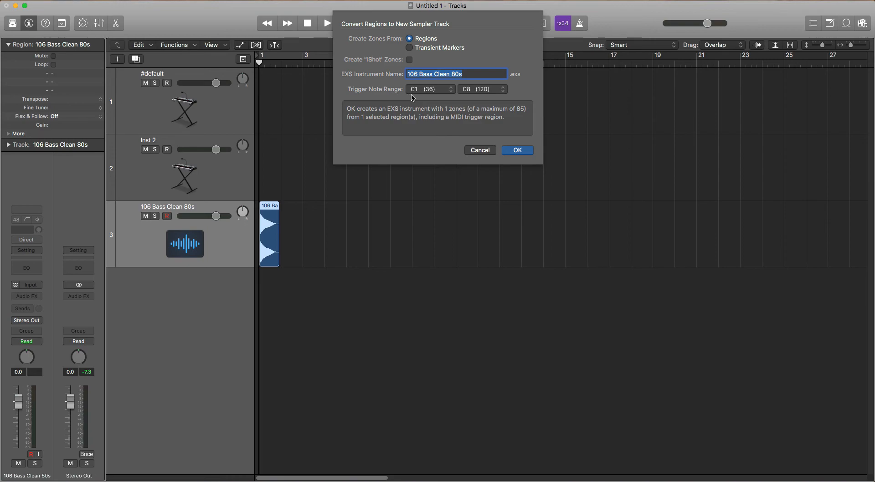
pyautogui.click(428, 89)
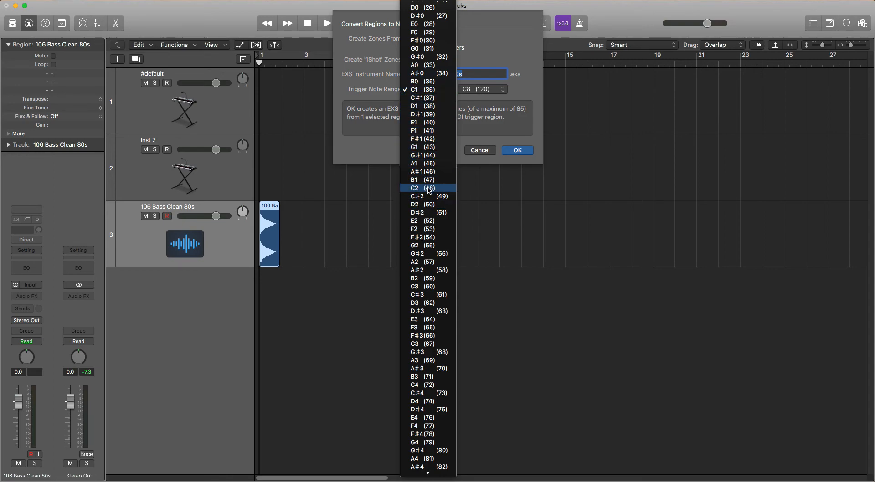
pyautogui.click(430, 189)
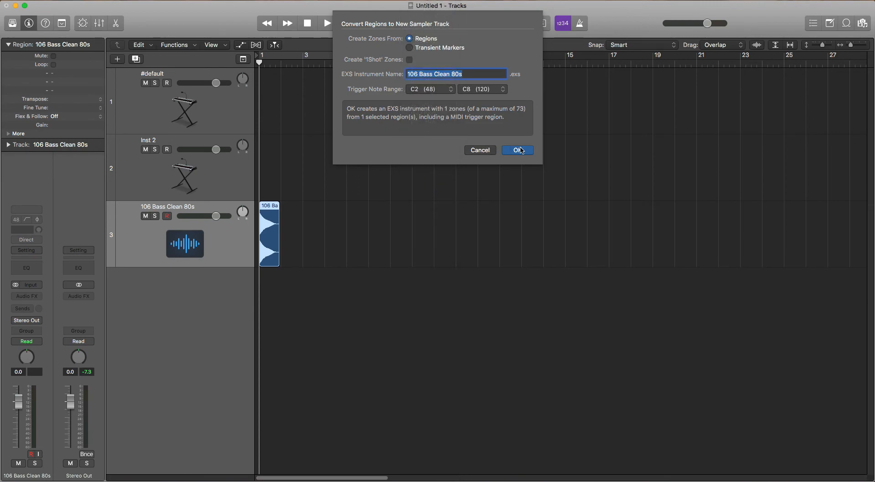
pyautogui.click(520, 151)
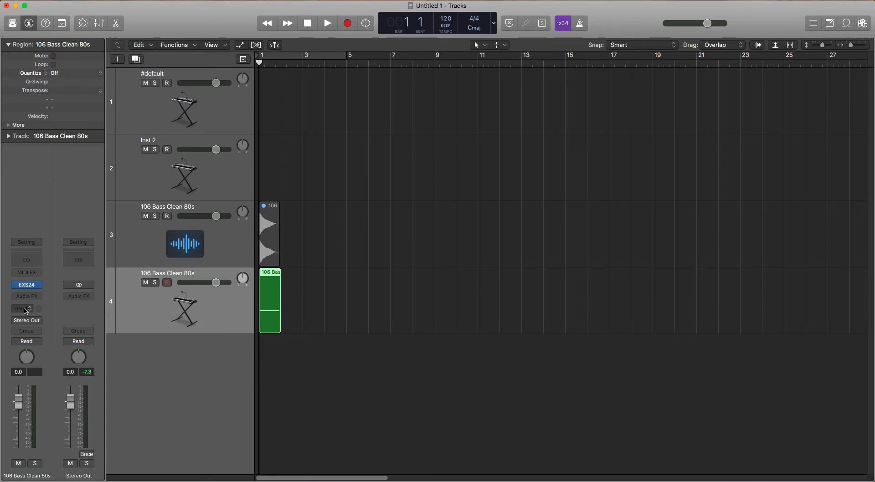
# Add a send to Bus 10 on the new sampler track and set its level to the default.
pyautogui.click(26, 310)
pyautogui.moveTo(28, 323)
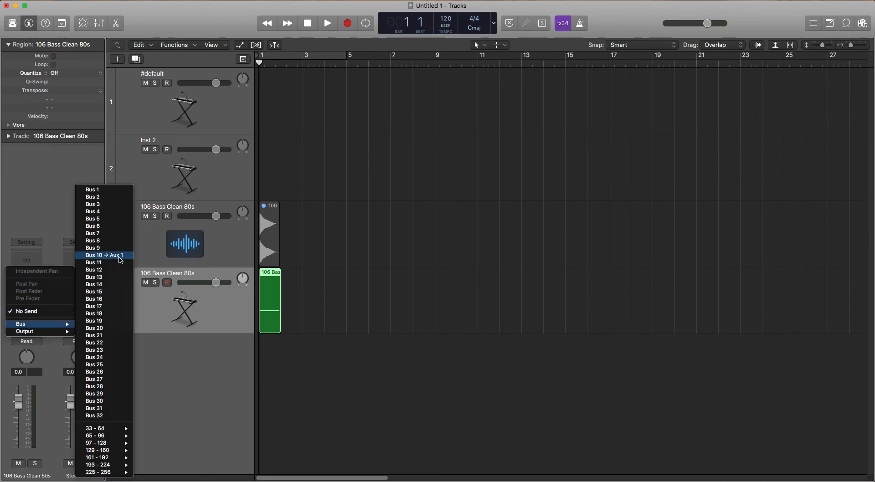
pyautogui.click(98, 255)
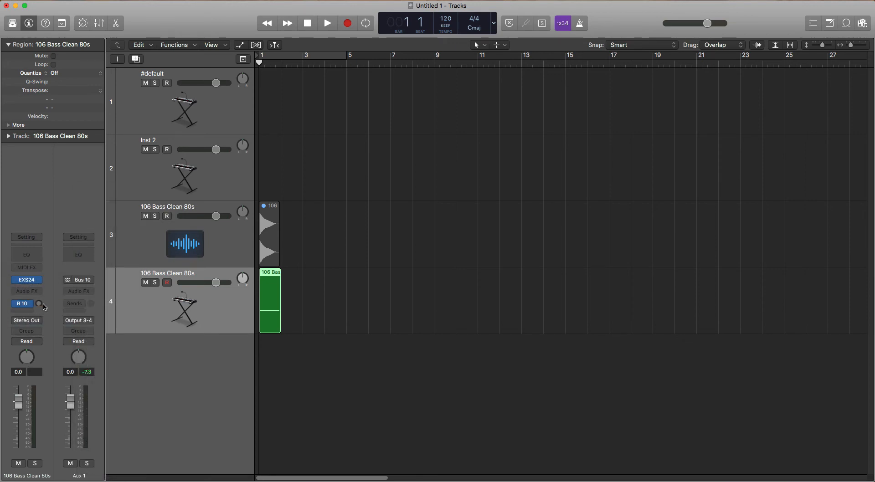
pyautogui.keyDown('alt'); pyautogui.click(40, 304); pyautogui.keyUp('alt')
# Play back the MIDI trigger region on the new sampler track to hear the converted sample.
pyautogui.click(363, 305)
pyautogui.click(273, 307)
pyautogui.press('space')
pyautogui.click(289, 299)
pyautogui.click(277, 303)
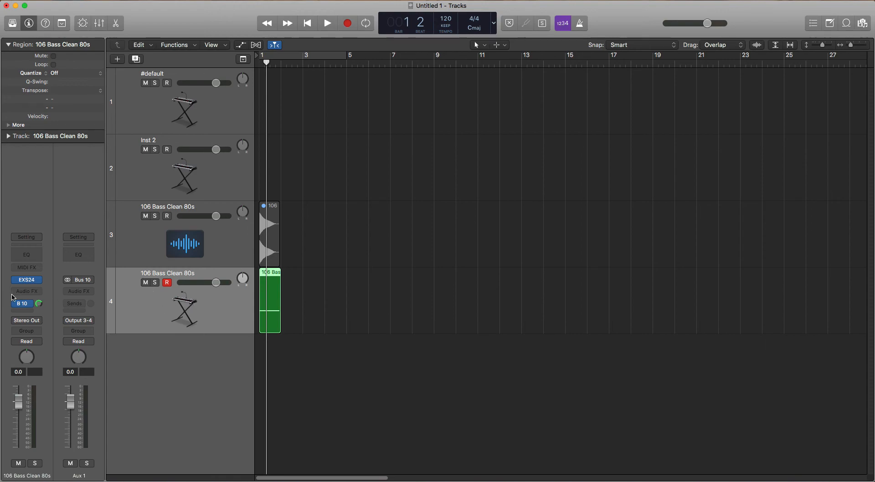
# Open the EXS24 of the 106 Bass Clean 80s sampler track and show its instrument in the Instrument Editor.
pyautogui.click(182, 247)
pyautogui.click(156, 307)
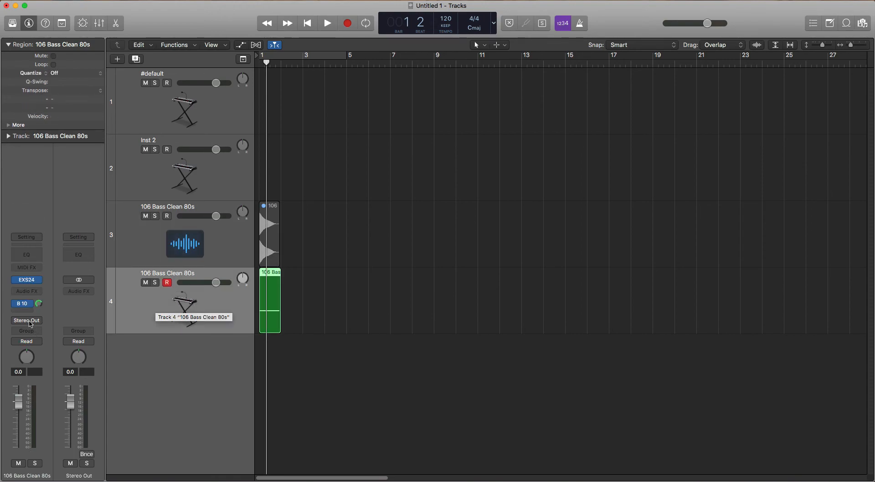
pyautogui.click(26, 280)
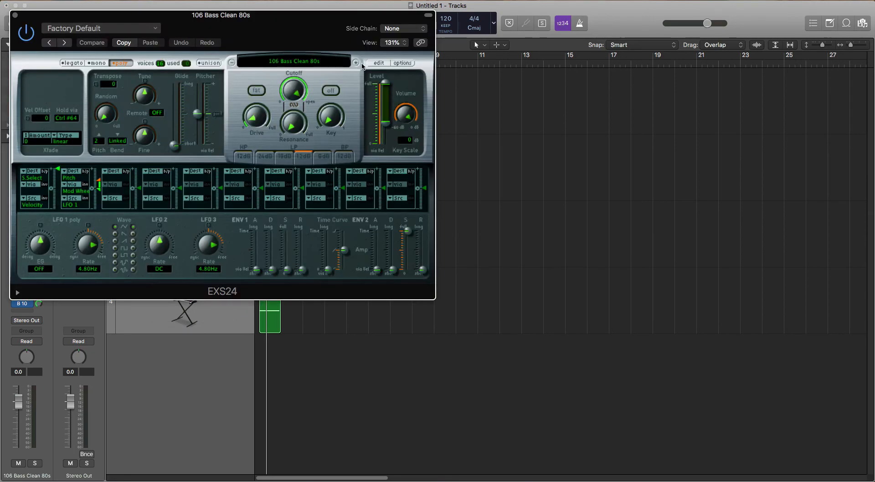
pyautogui.click(381, 63)
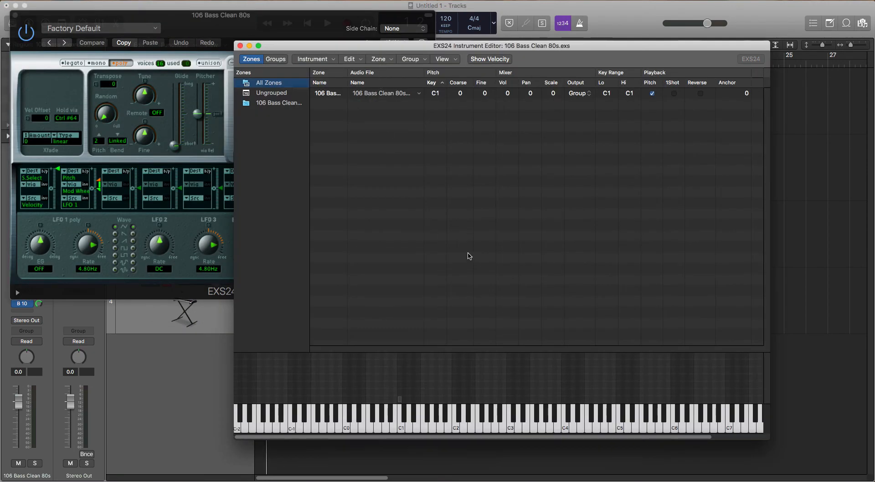
# Extend the 106 Bass Clean 80s zone's key range across the whole keyboard, from C-2 to G8.
pyautogui.click(401, 402)
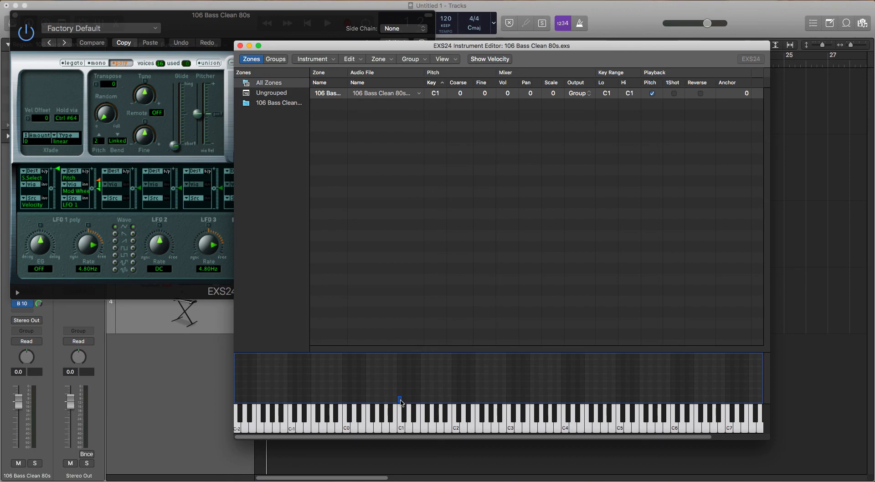
pyautogui.moveTo(401, 403); pyautogui.dragTo(801, 406)
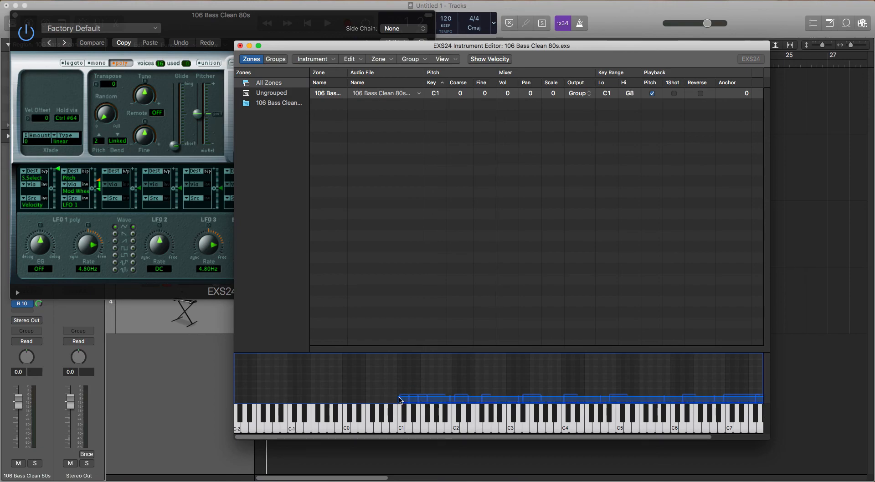
pyautogui.moveTo(400, 401); pyautogui.dragTo(203, 400)
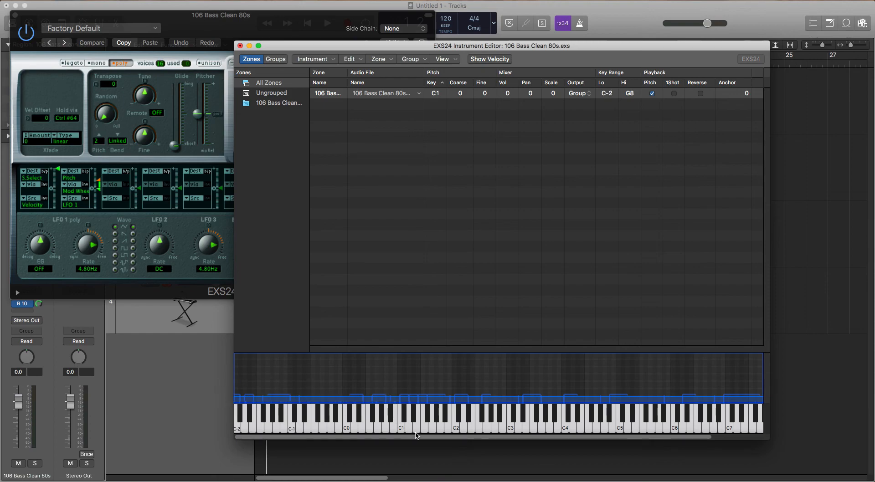
pyautogui.moveTo(426, 438); pyautogui.dragTo(599, 437)
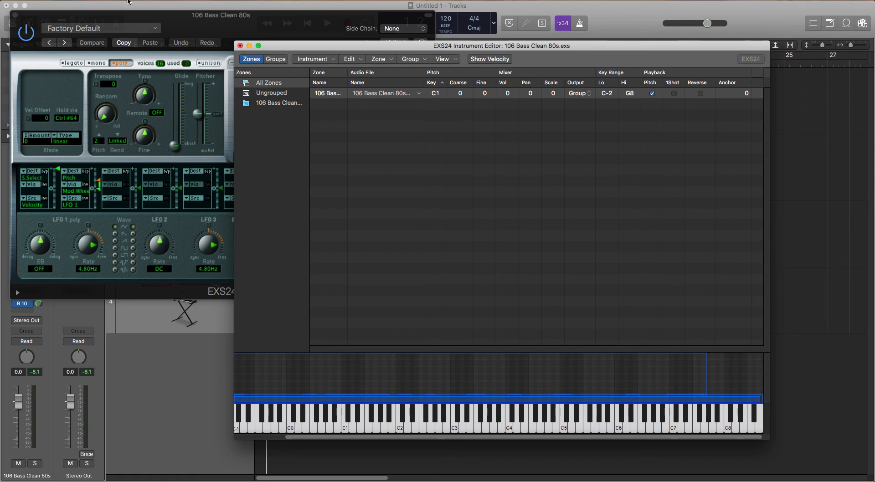
# Close the Instrument Editor, saving the changes to "106 Bass Clean 80s.exs", and close the EXS24 plug-in window.
pyautogui.click(241, 46)
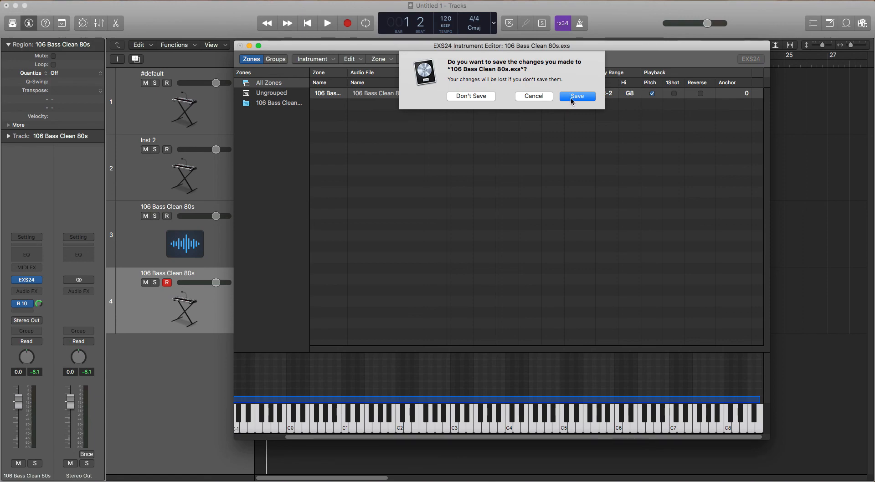
pyautogui.click(573, 96)
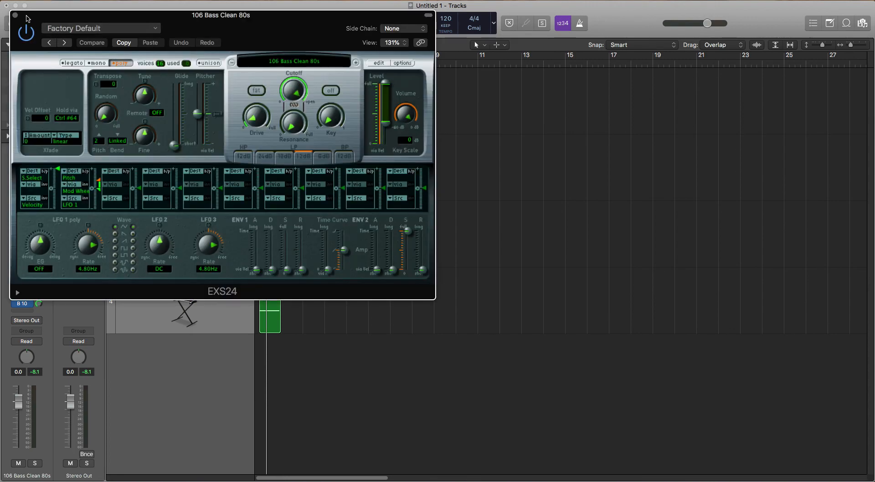
pyautogui.click(15, 15)
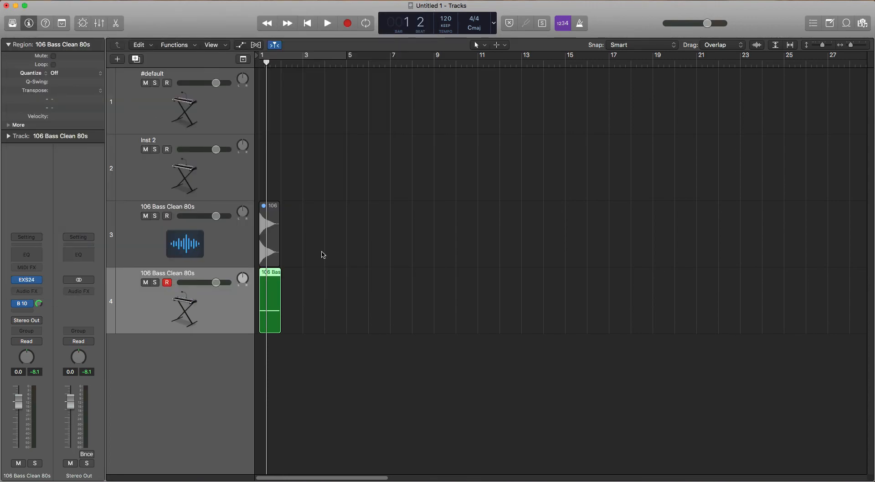